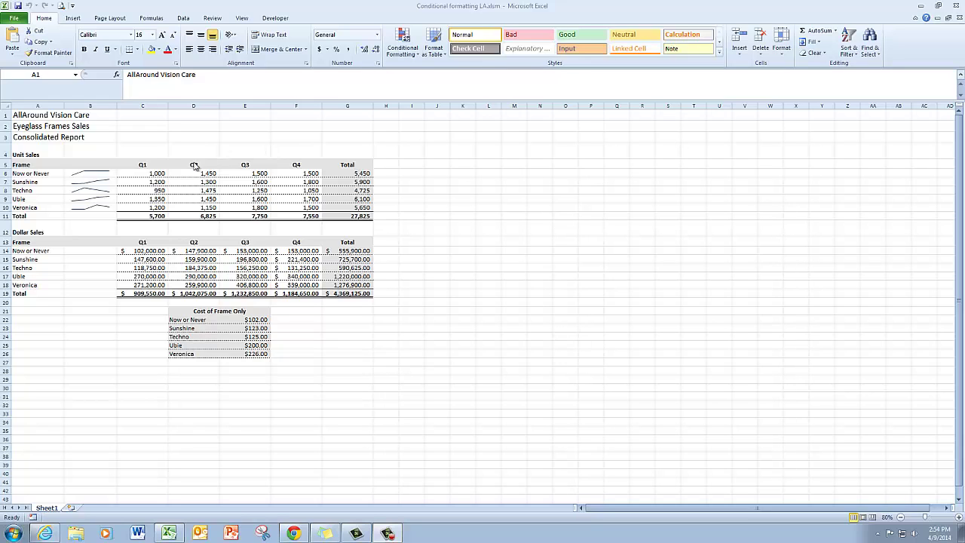
- Apply the Green - Yellow Color Scale conditional format to the quarterly unit sales in C6:F10
left_click(136, 173)
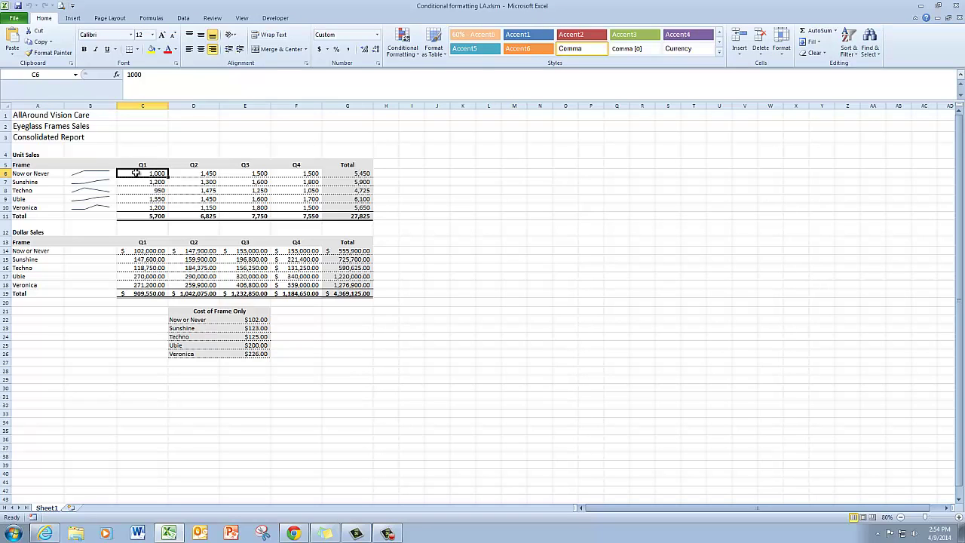
left_click_drag(136, 173, 309, 206)
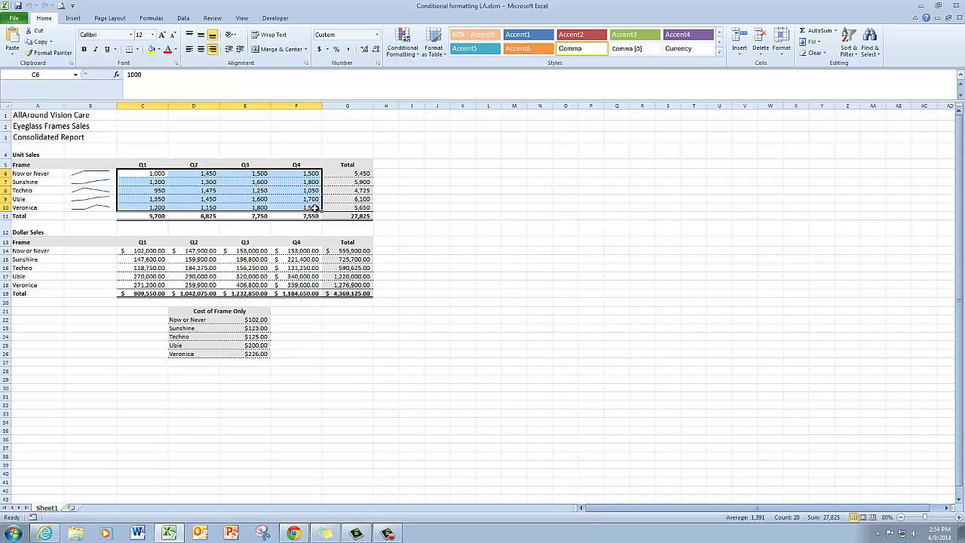
left_click(411, 55)
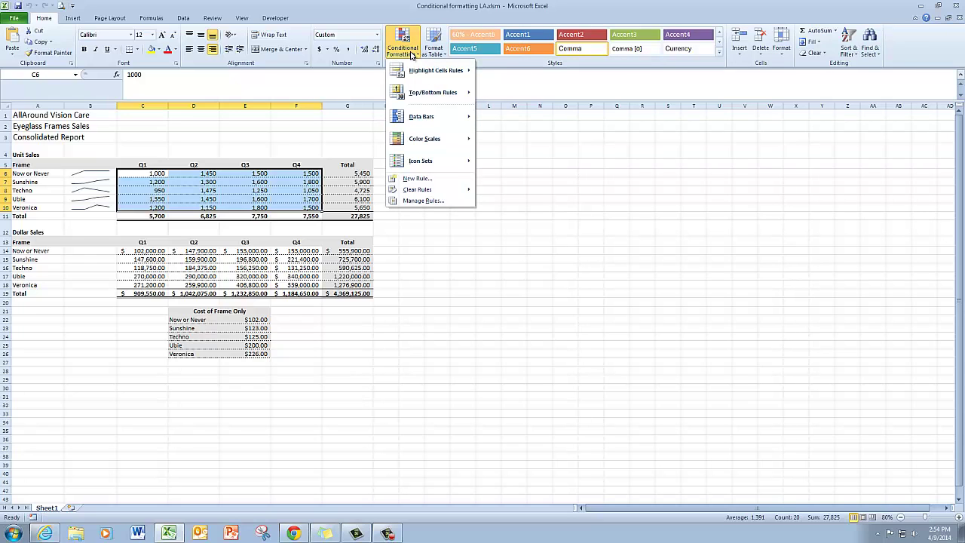
mouse_move(415, 142)
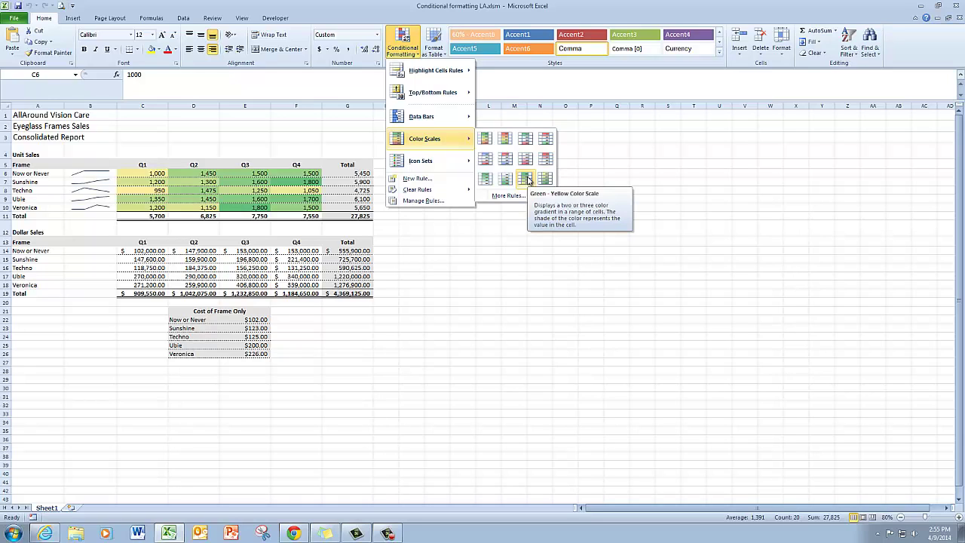
left_click(526, 179)
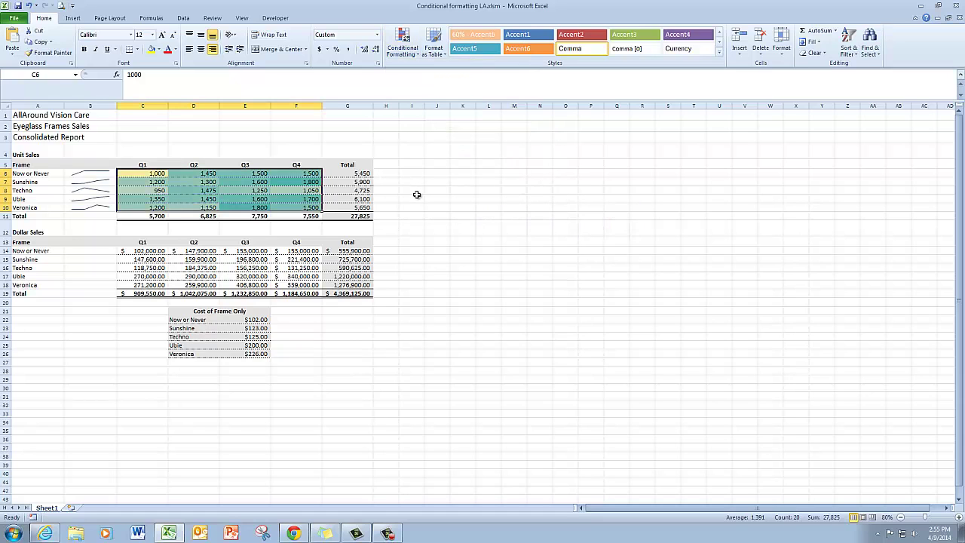
- Edit the color scale rule on the quarterly unit sales, setting the minimum color to white
left_click(413, 55)
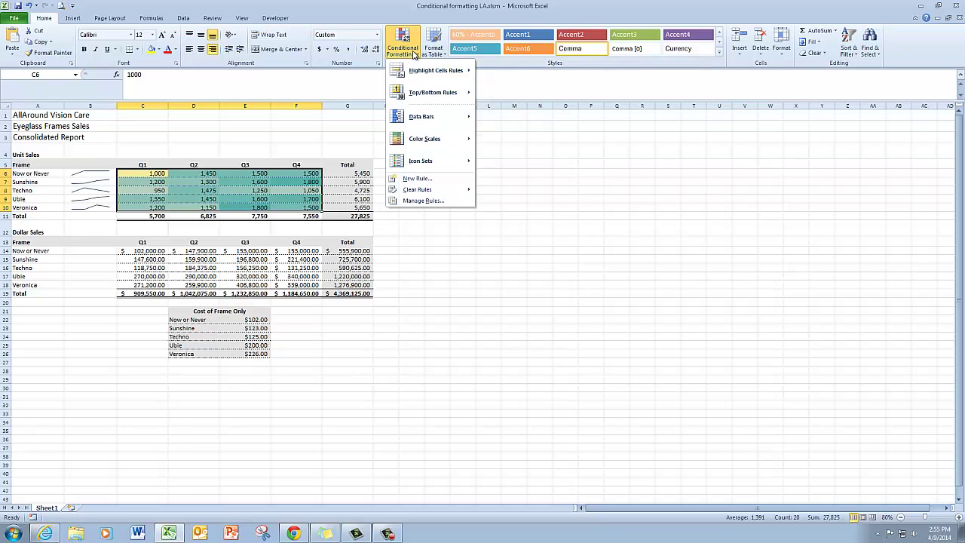
left_click(415, 201)
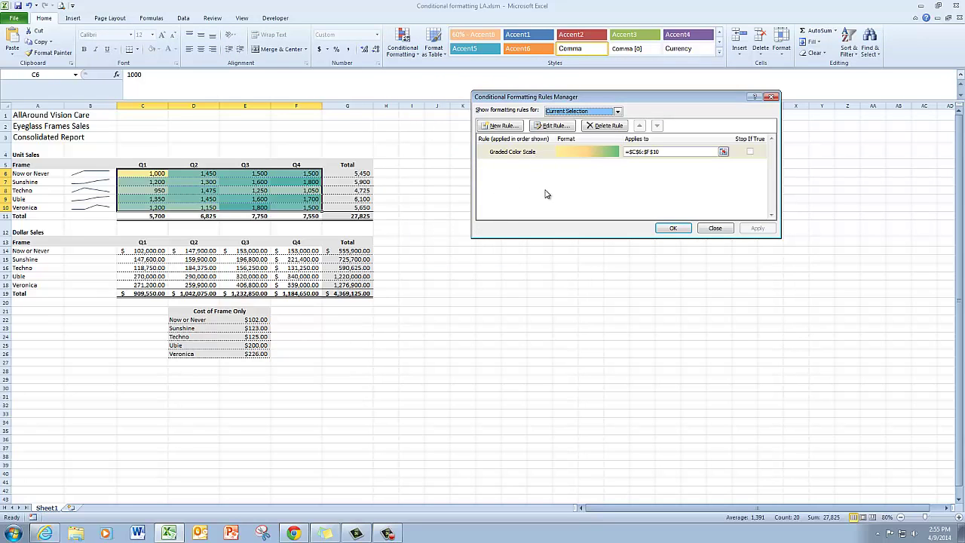
left_click(546, 152)
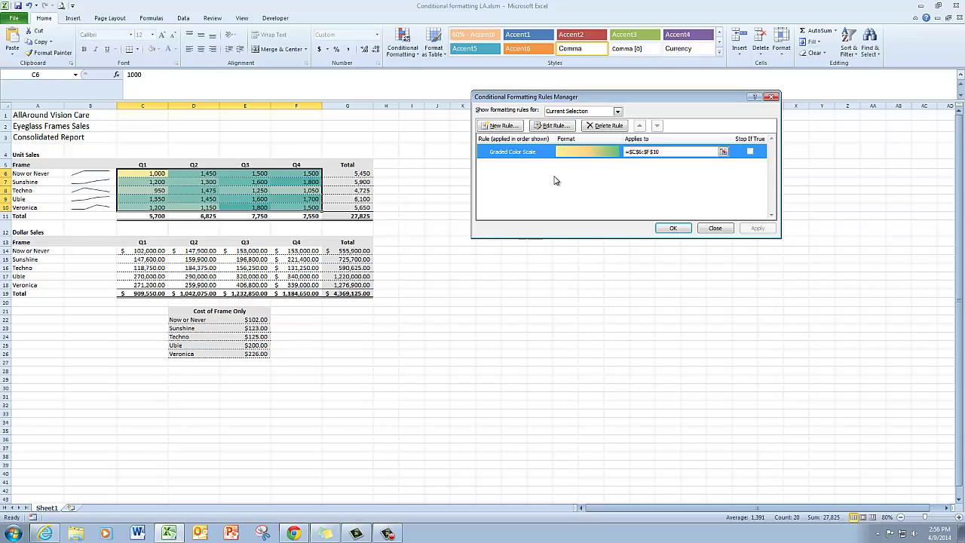
left_click(560, 127)
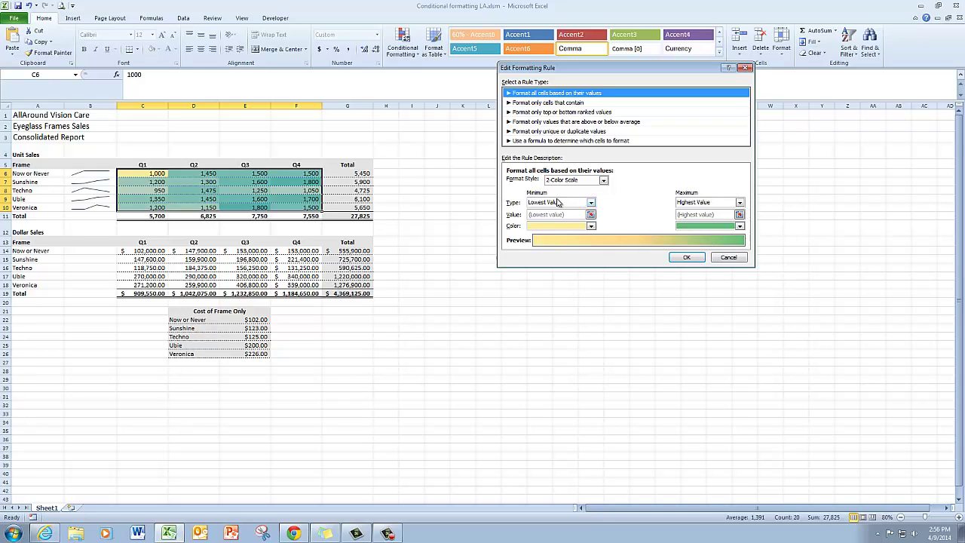
left_click(592, 226)
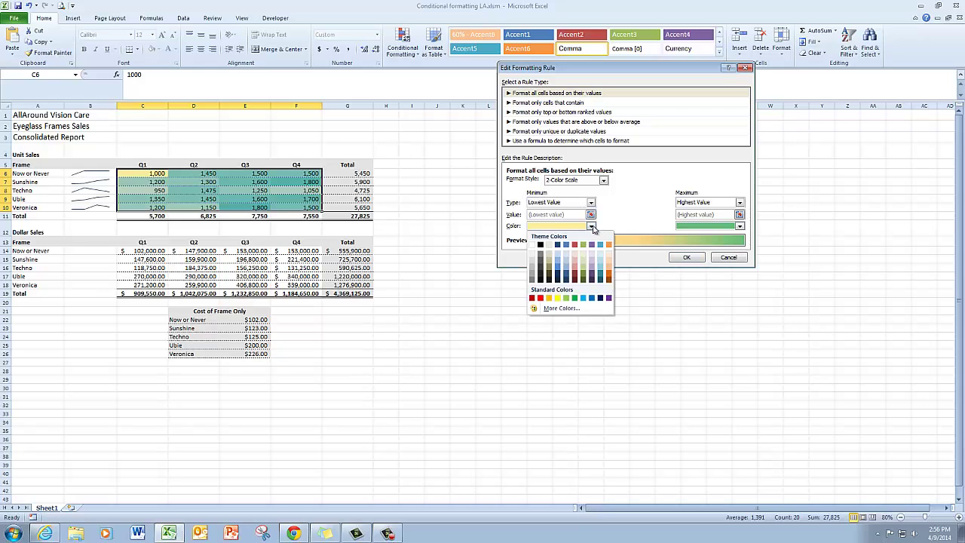
left_click(532, 244)
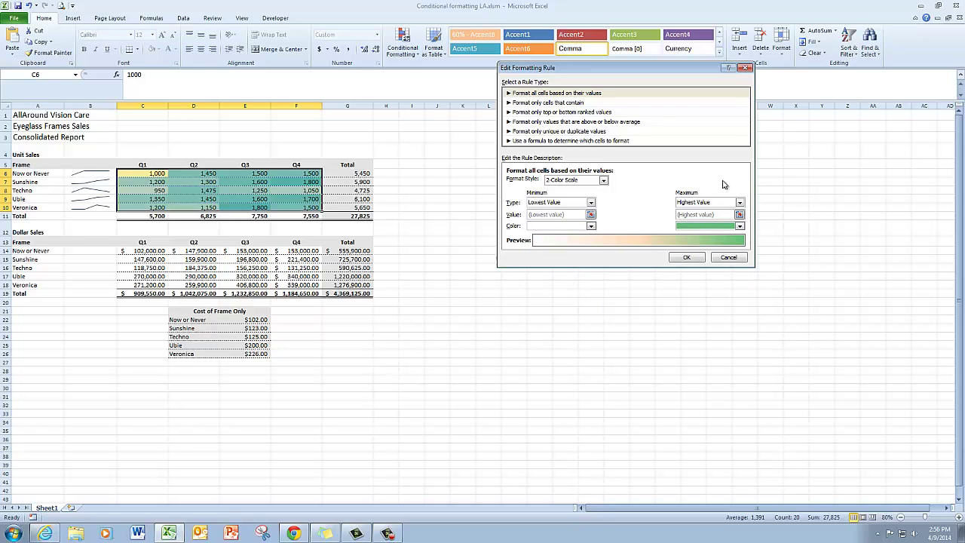
- Set the color scale's maximum color to dark gray and apply the edited rule to the unit sales
left_click(740, 227)
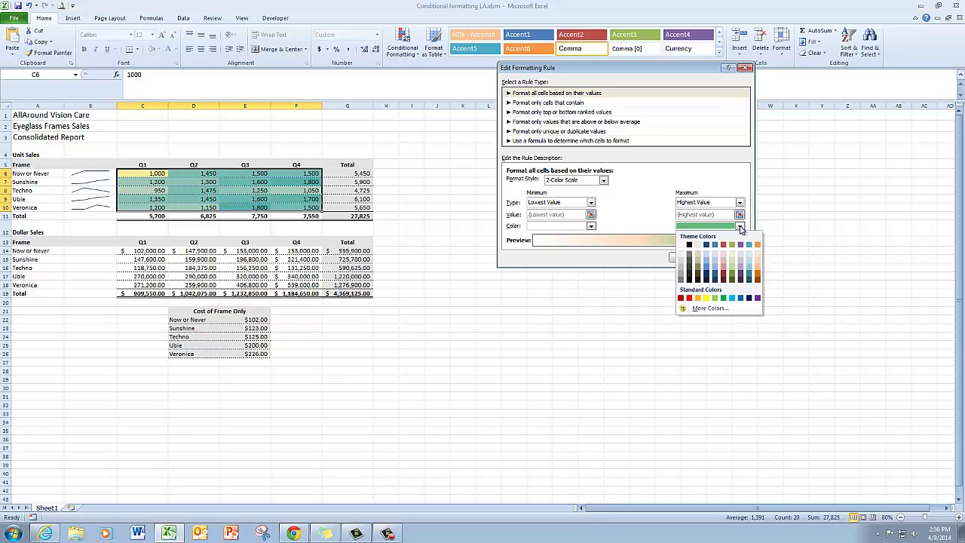
left_click(680, 281)
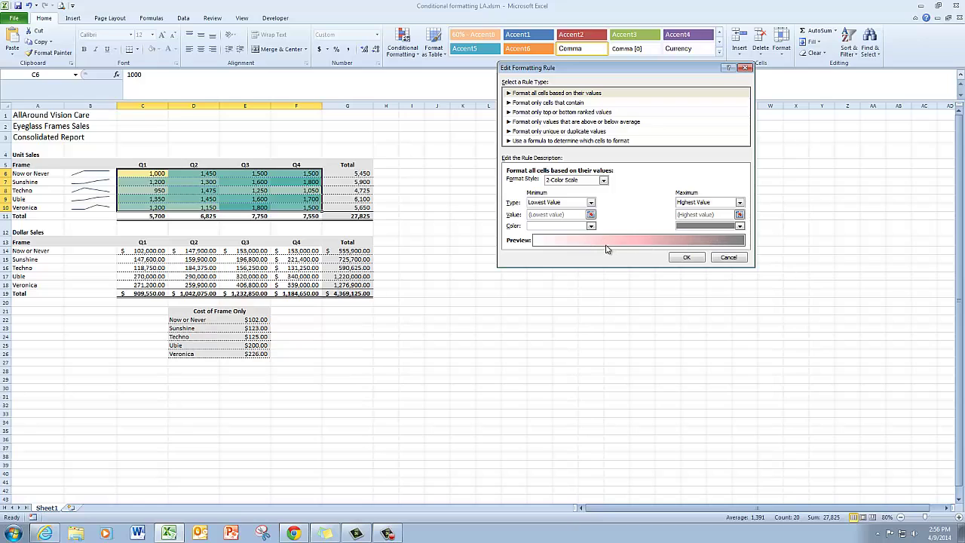
left_click(690, 258)
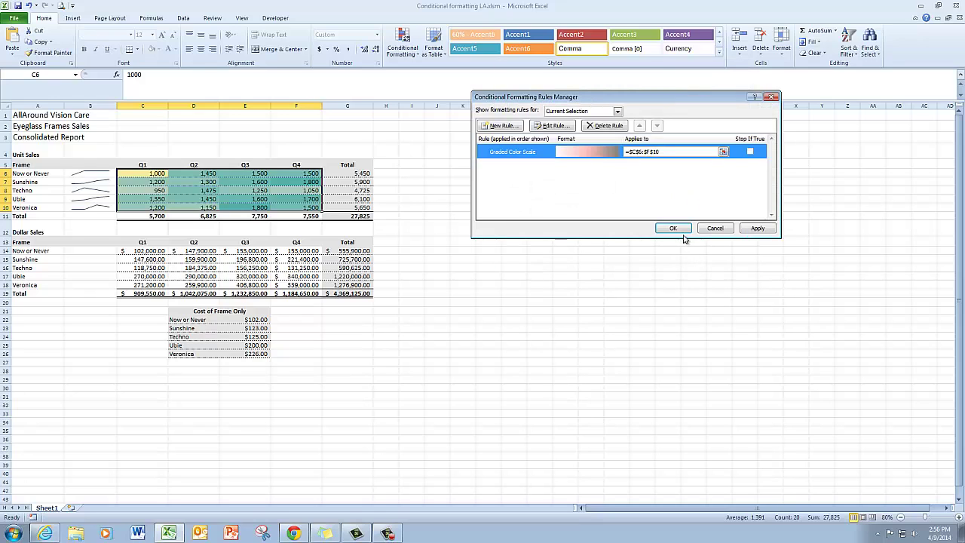
left_click(687, 229)
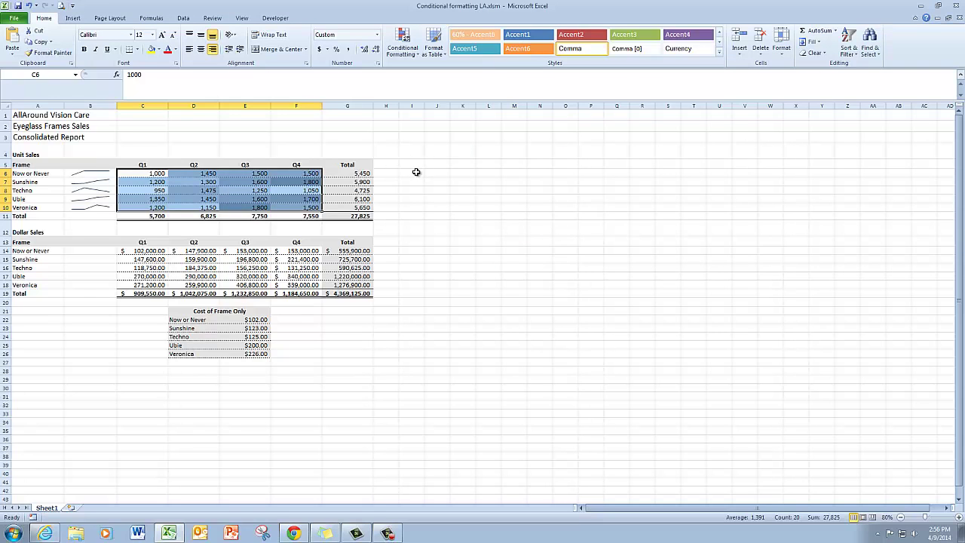
left_click(386, 174)
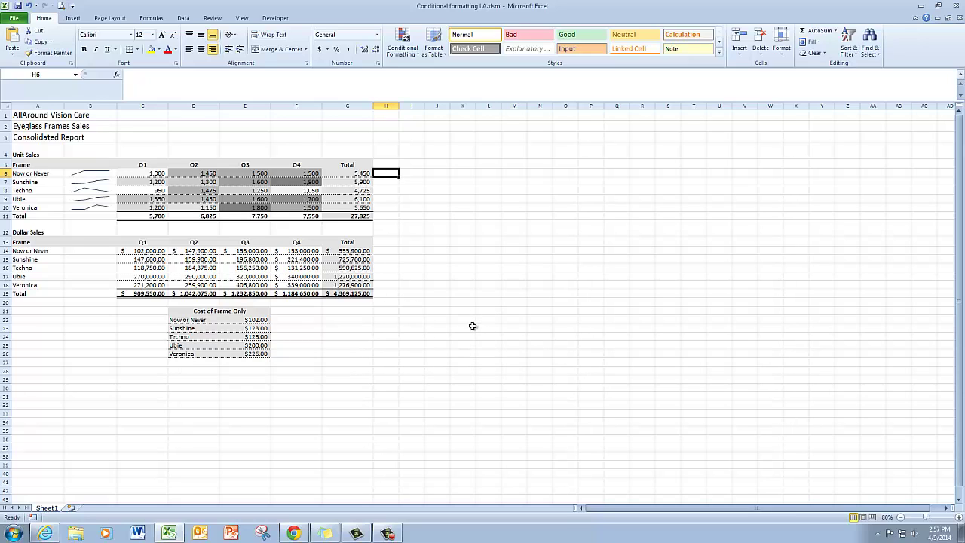
- Create a conditional formatting rule on the DollarSales named range for cell values greater than or equal to 750000
left_click(75, 75)
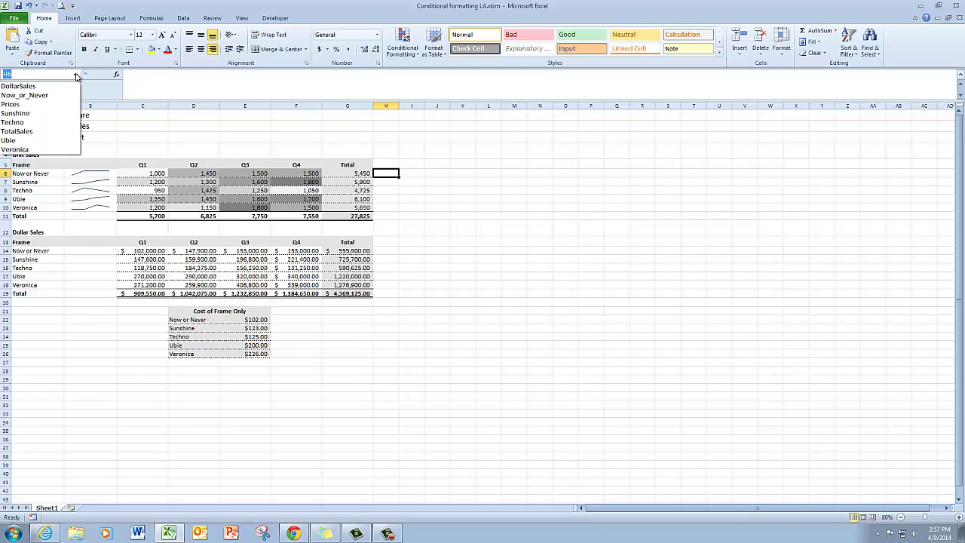
left_click(26, 88)
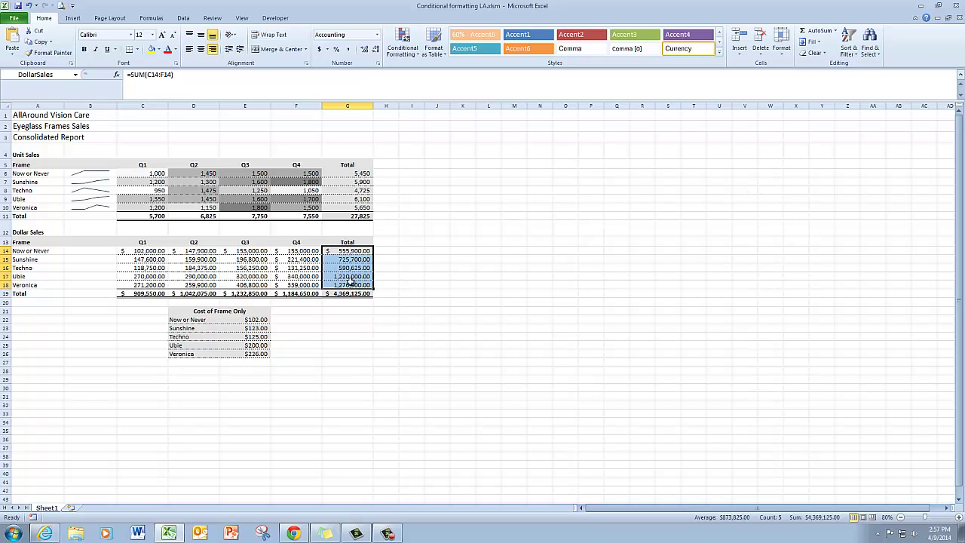
left_click(408, 48)
mouse_move(422, 72)
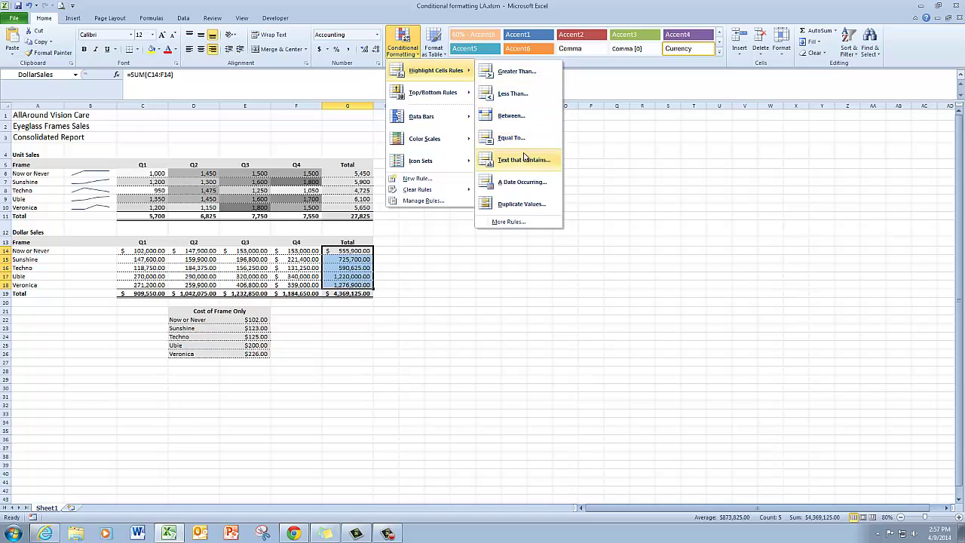
left_click(501, 222)
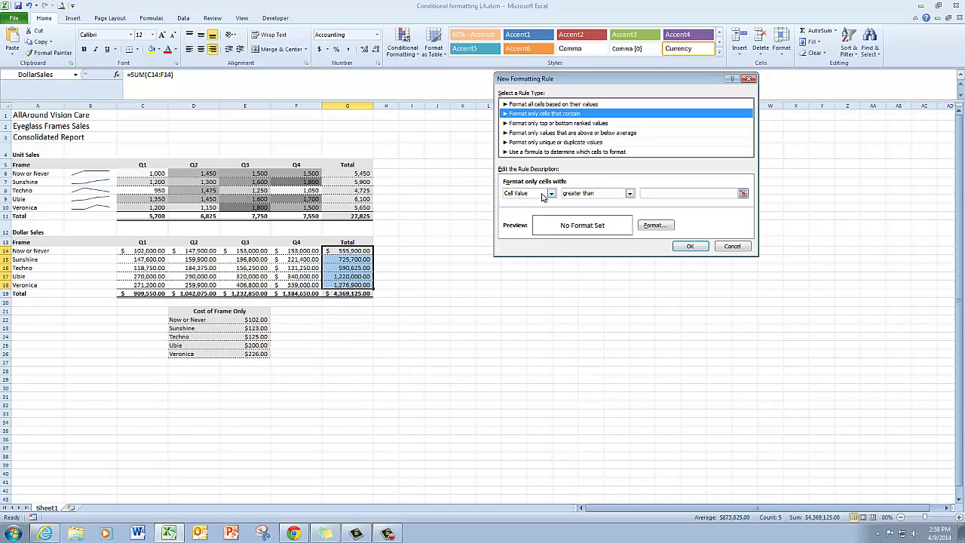
left_click(630, 194)
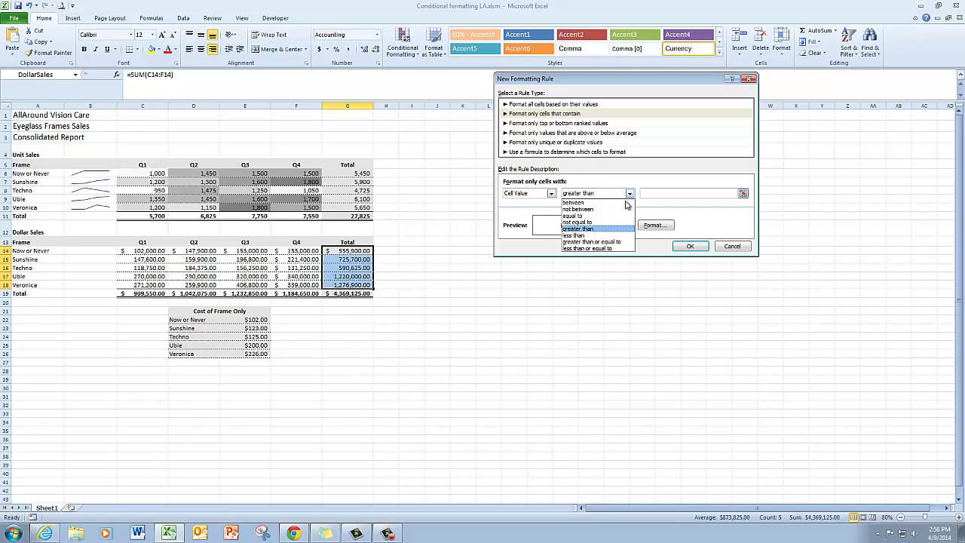
left_click(625, 242)
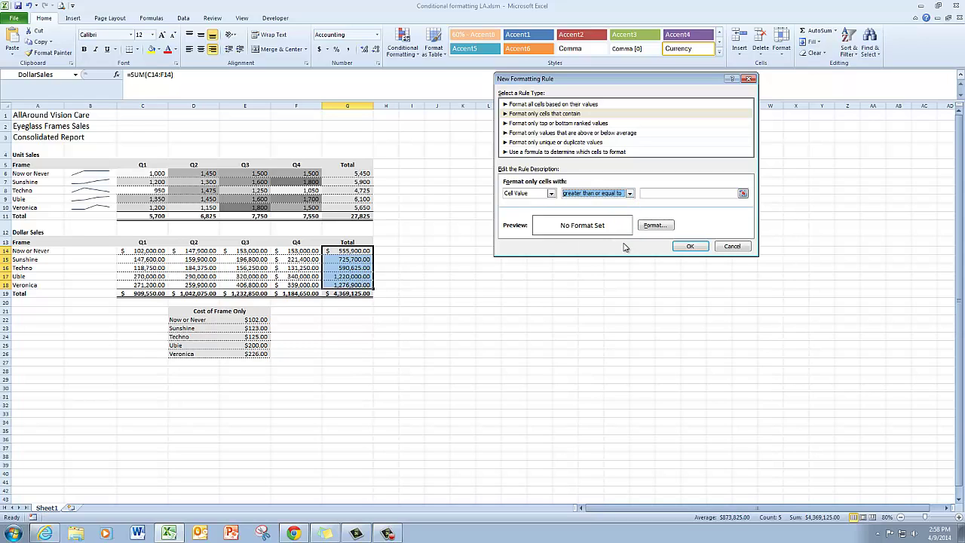
left_click(661, 193)
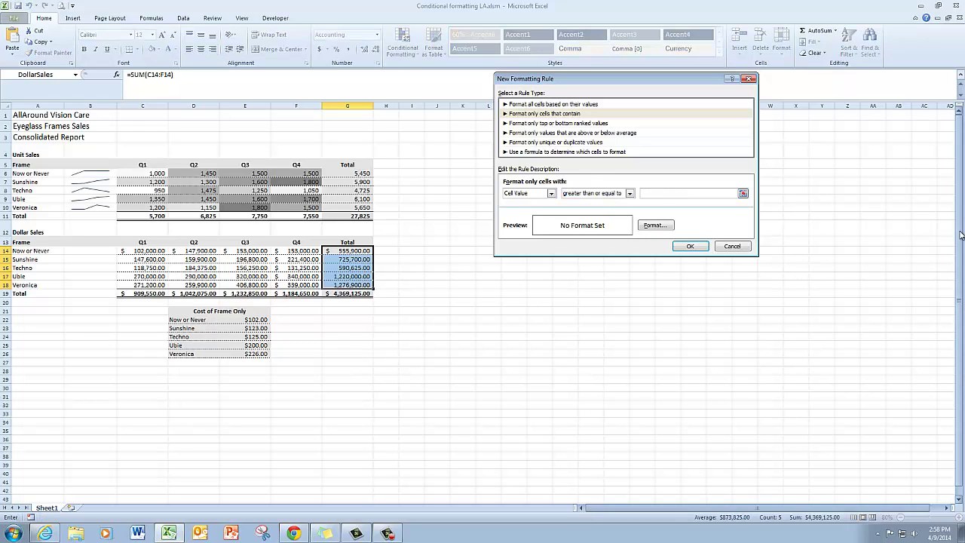
type("750000")
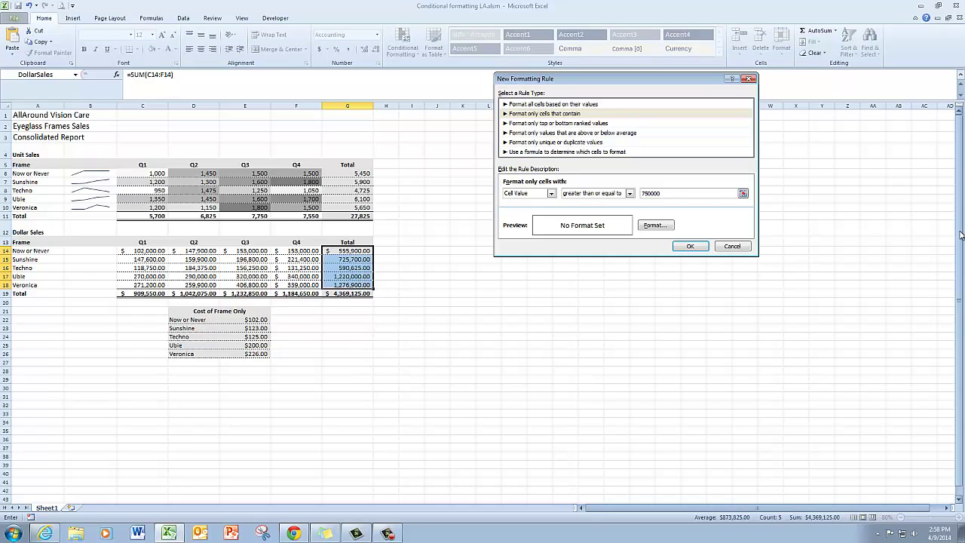
- Give the new rule a bold font in Blue, Accent 1 and apply it to the dollar sales totals
left_click(654, 226)
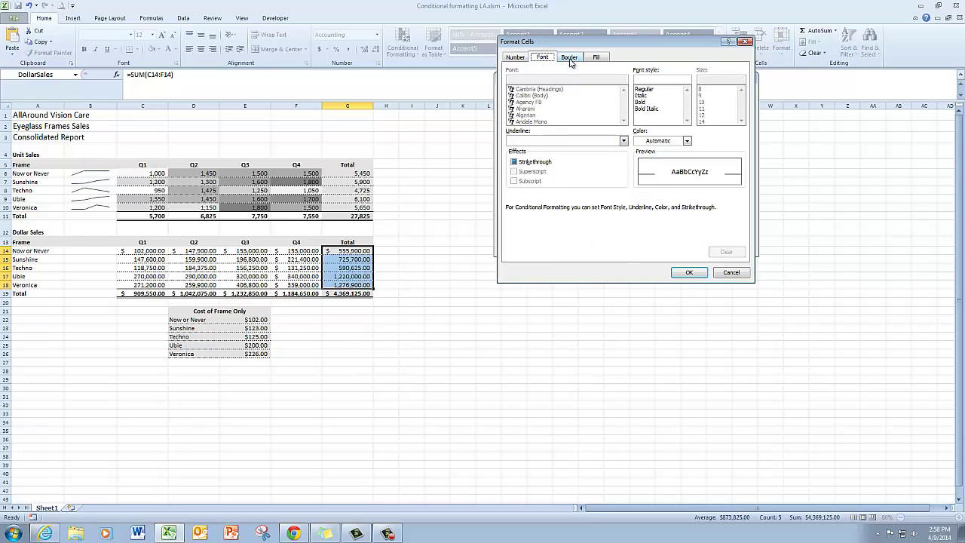
left_click(640, 101)
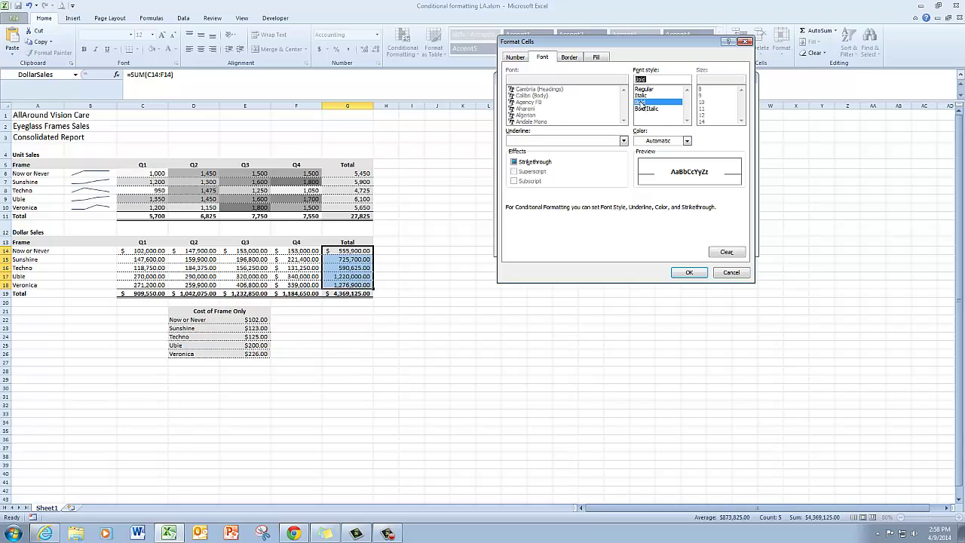
left_click(687, 142)
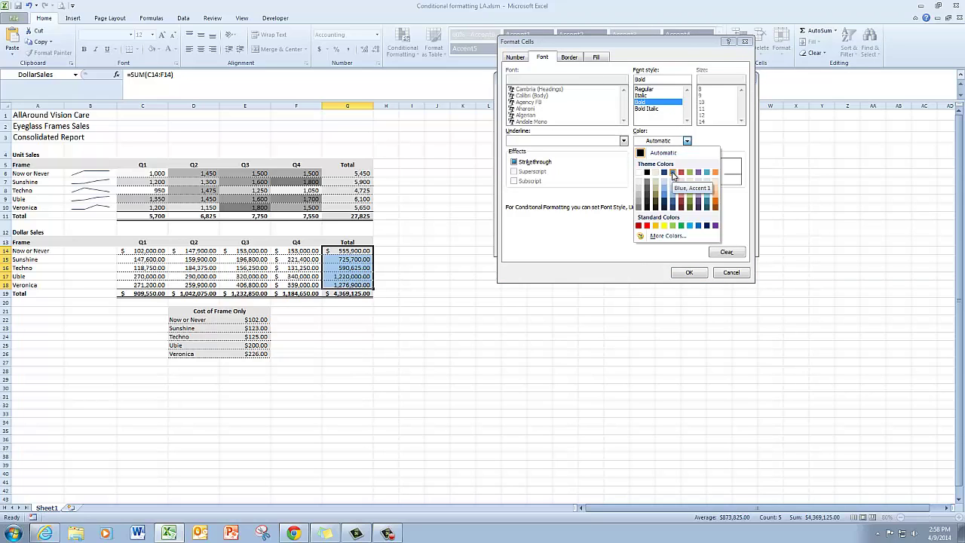
left_click(673, 173)
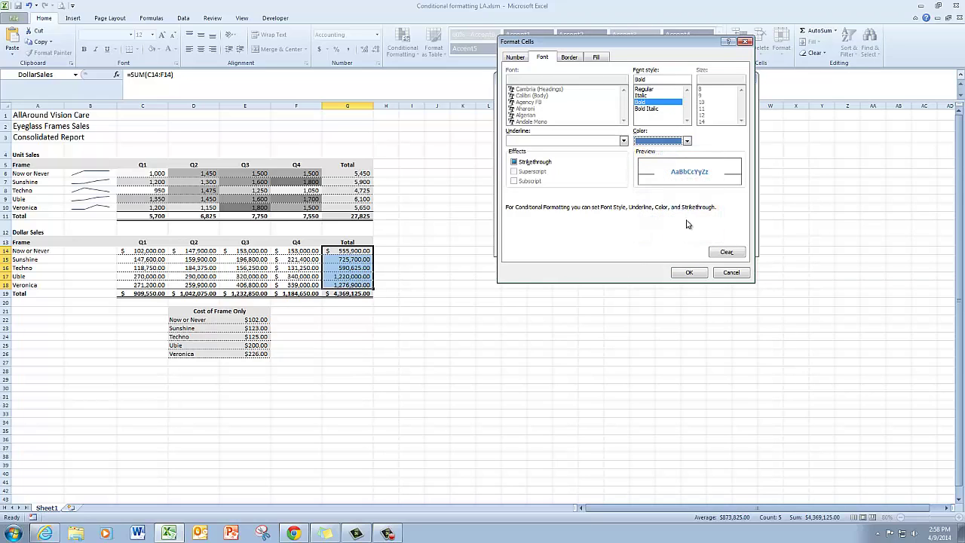
left_click(690, 273)
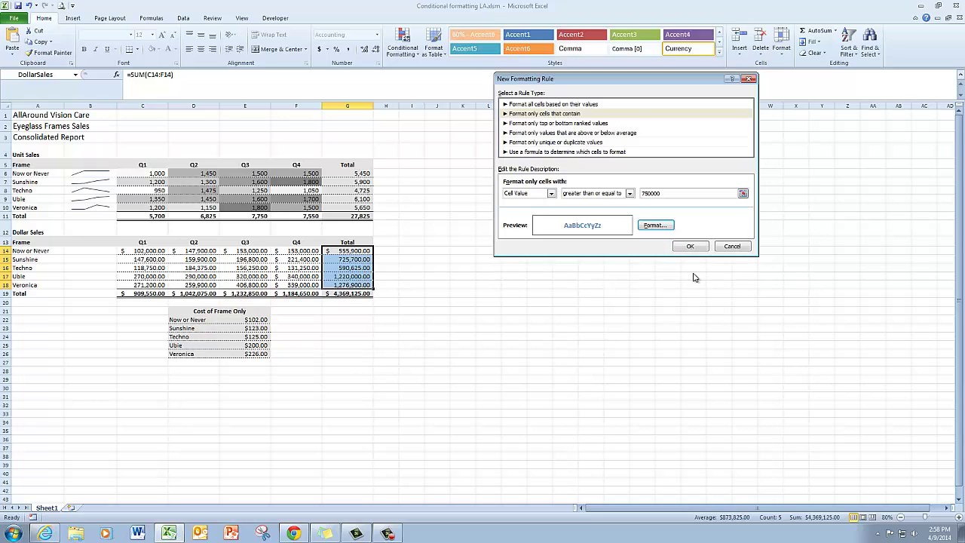
left_click(690, 247)
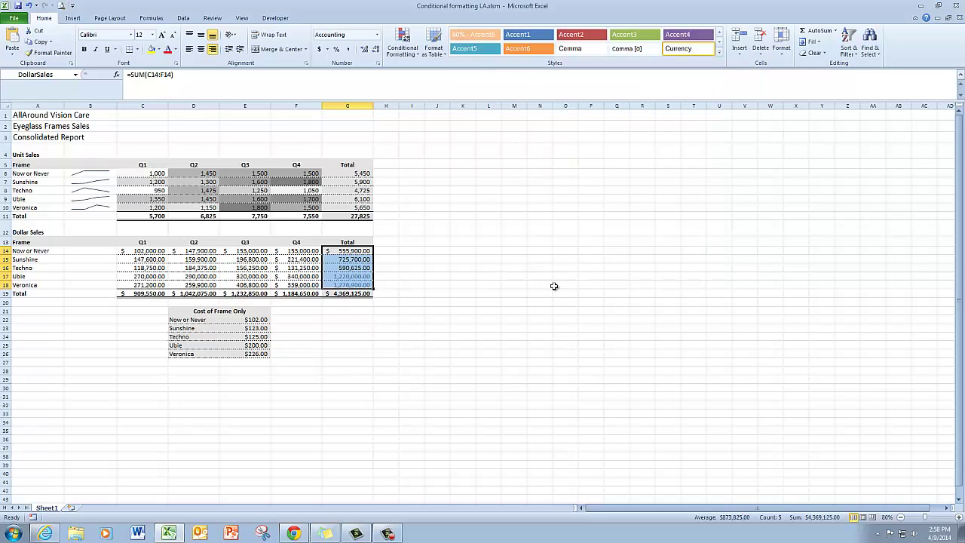
left_click(550, 277)
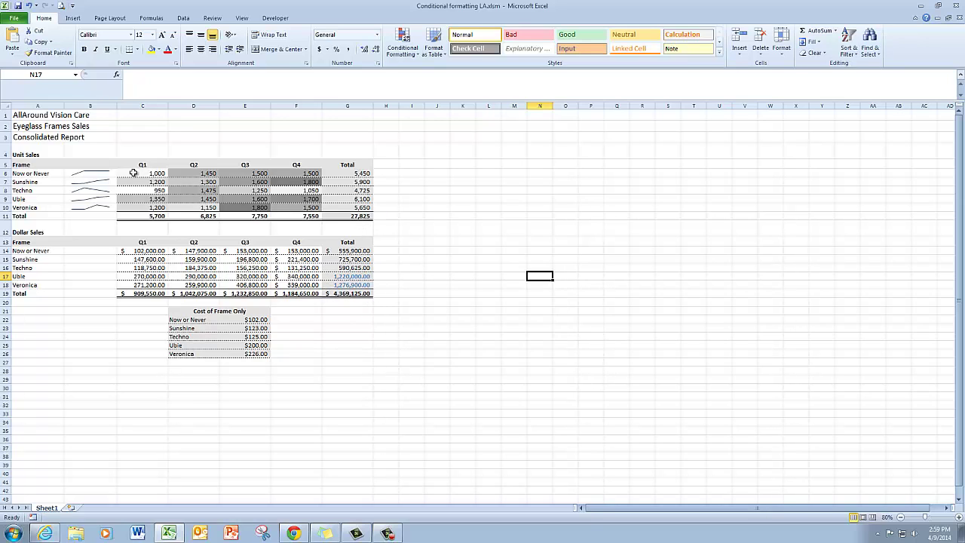
- Start an Equal To highlight rule on the Q1 to Q4 unit sales in C6:F10 for values equal to 1500
left_click_drag(132, 172, 309, 205)
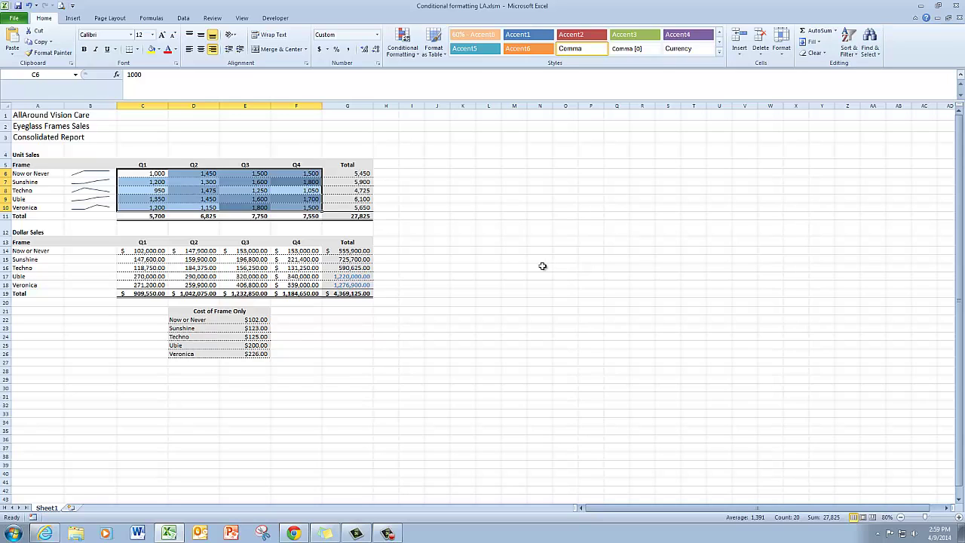
left_click(413, 54)
mouse_move(412, 74)
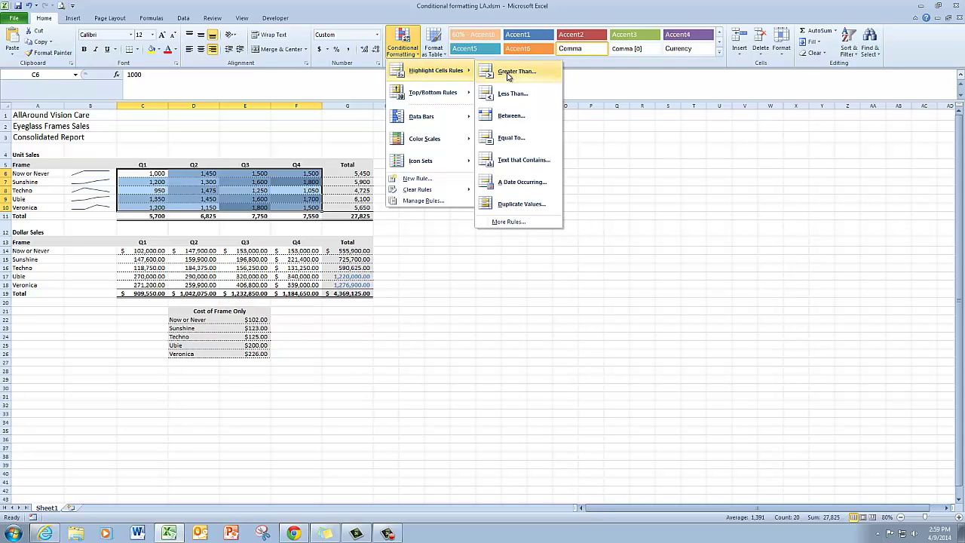
left_click(512, 139)
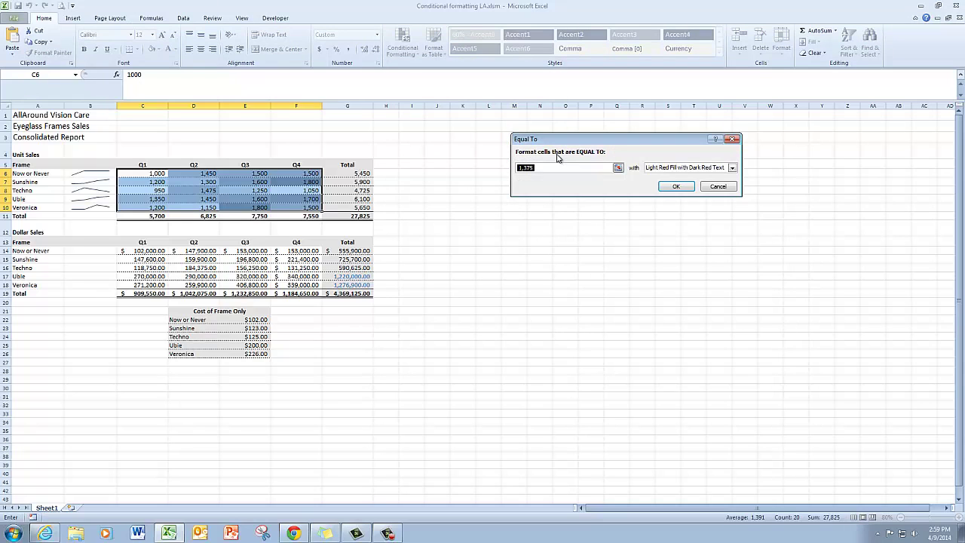
type("1500")
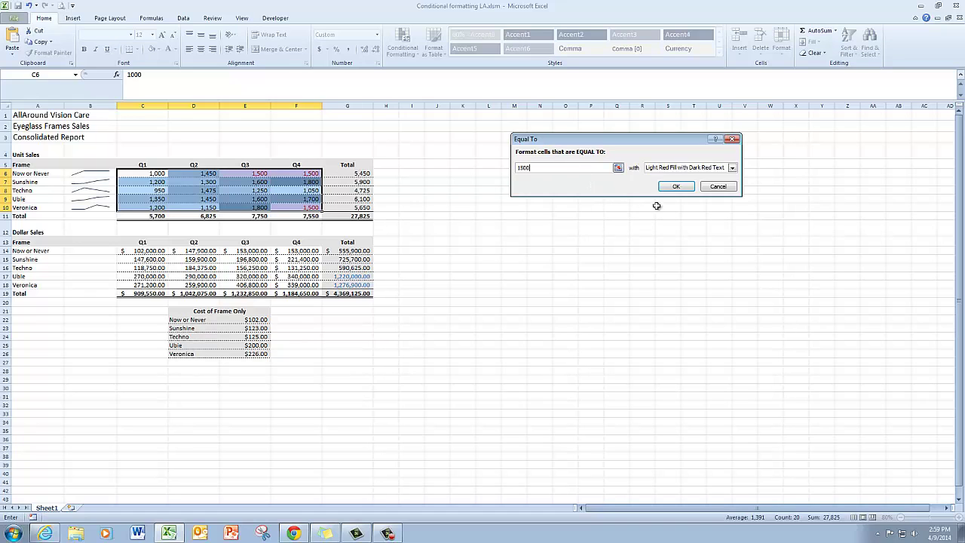
- Give the Equal To rule a custom format with a bold font in Blue, Accent 1 and apply it to the unit sales
left_click(732, 168)
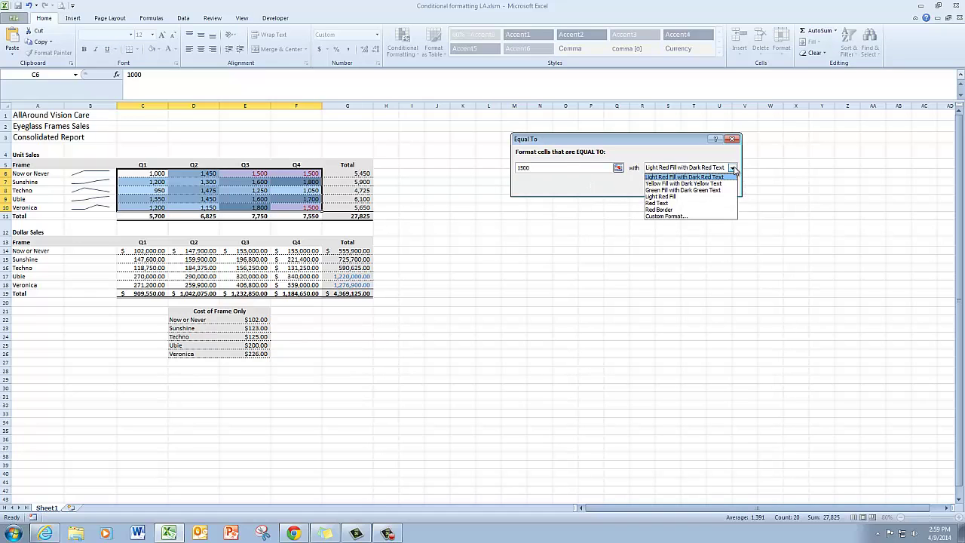
left_click(667, 216)
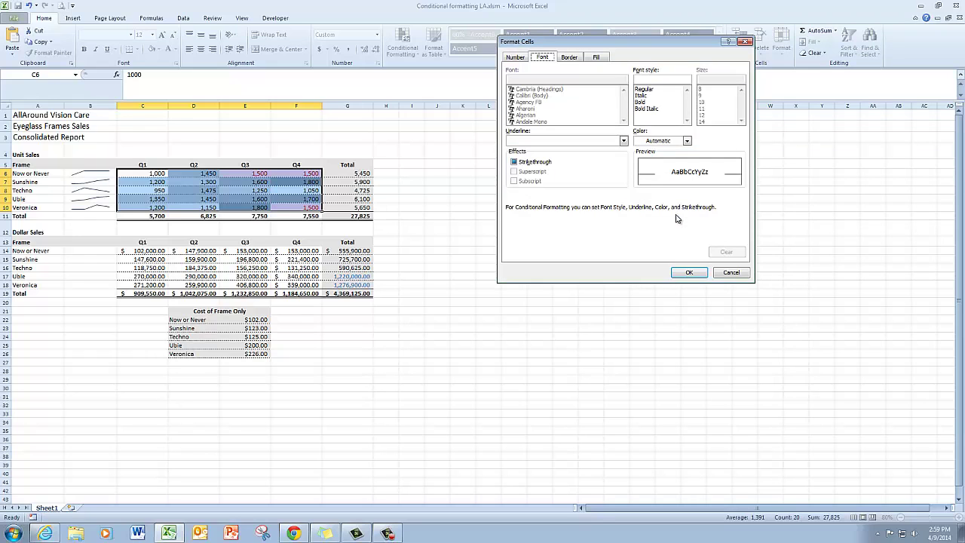
left_click(642, 103)
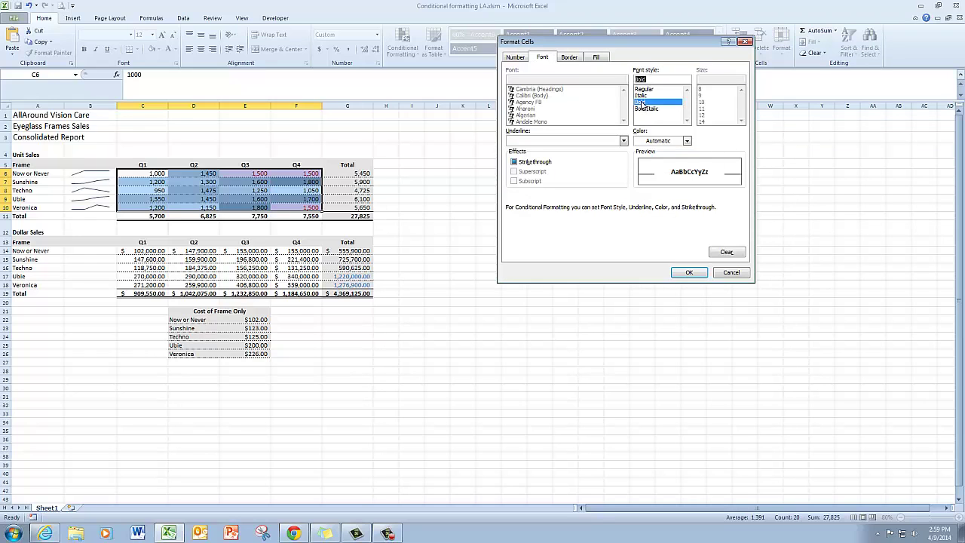
left_click(686, 141)
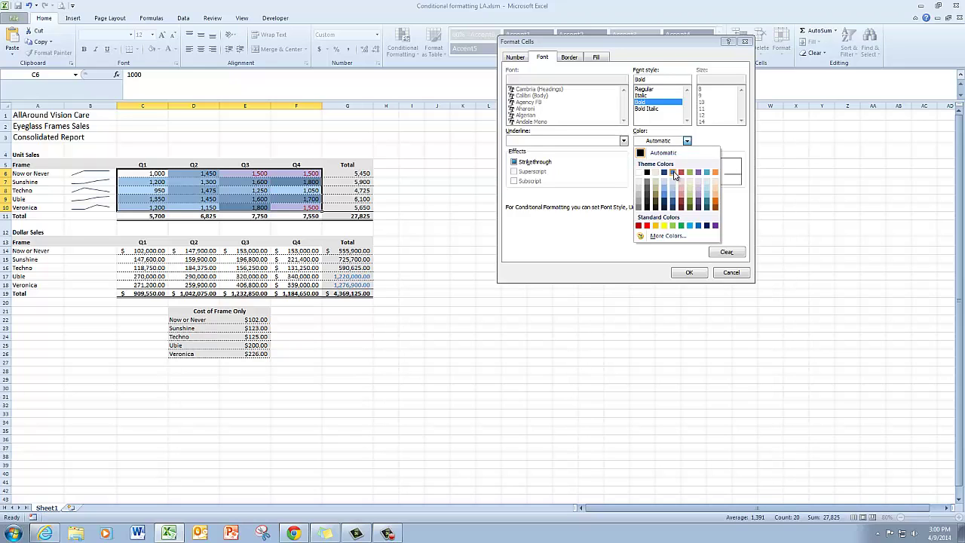
left_click(674, 172)
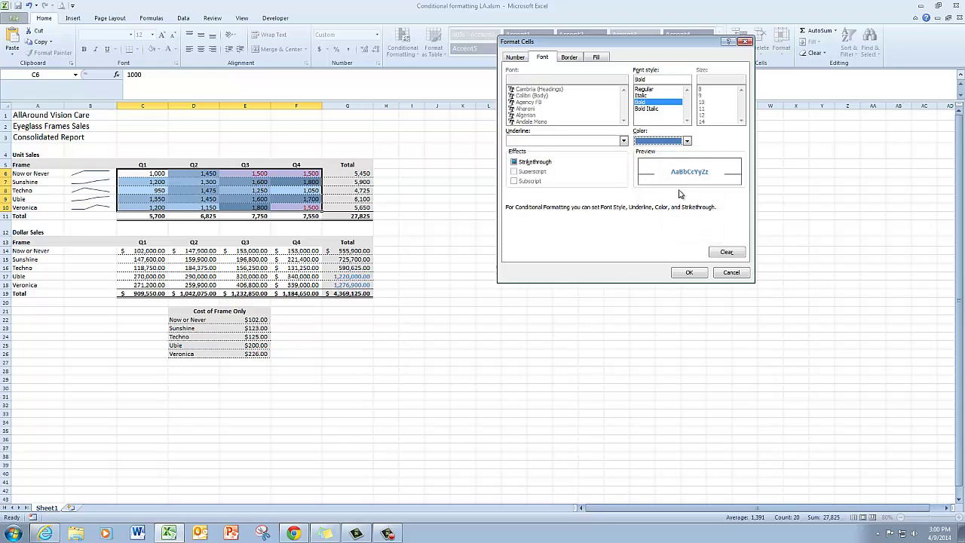
left_click(689, 273)
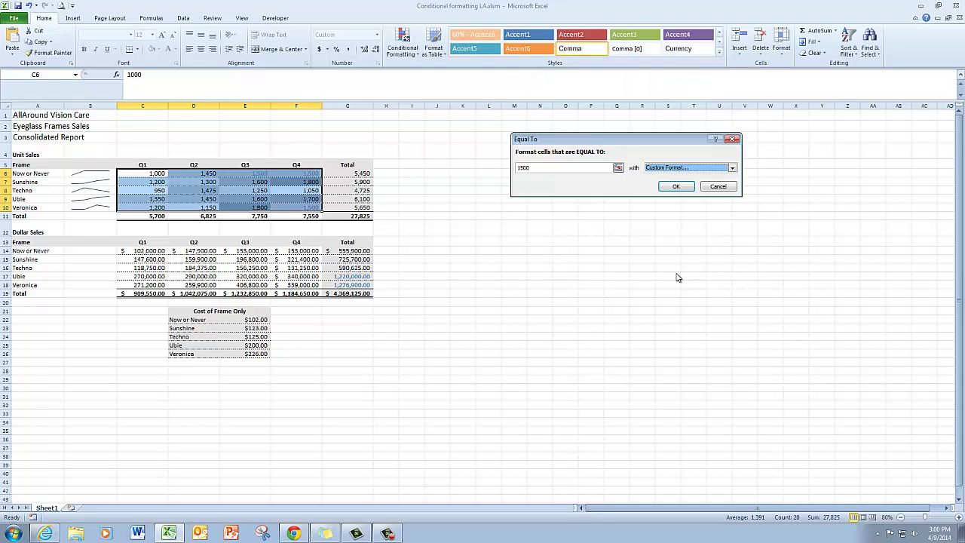
left_click(676, 188)
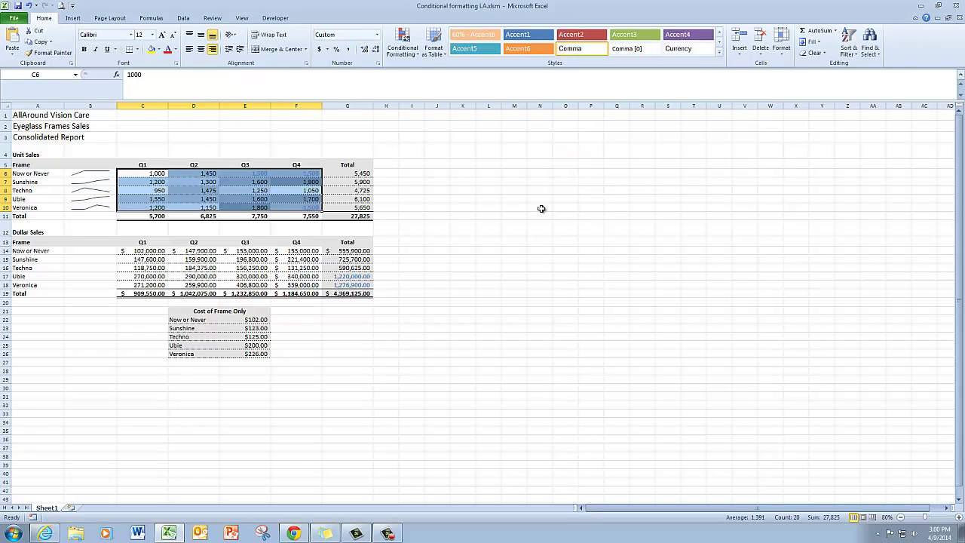
- Open the Conditional Formatting Rules Manager for the unit sales and select the rule for cell values equal to 1500
left_click(419, 52)
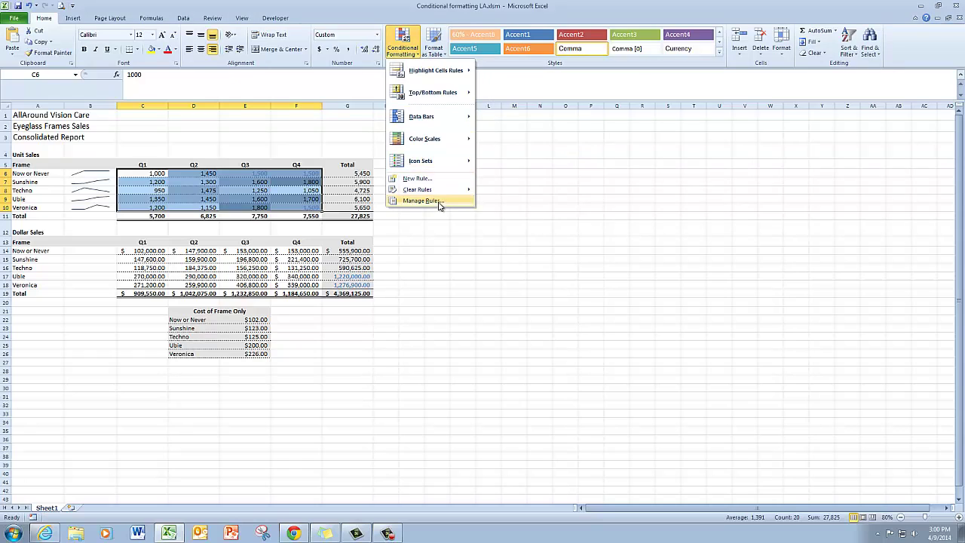
left_click(438, 201)
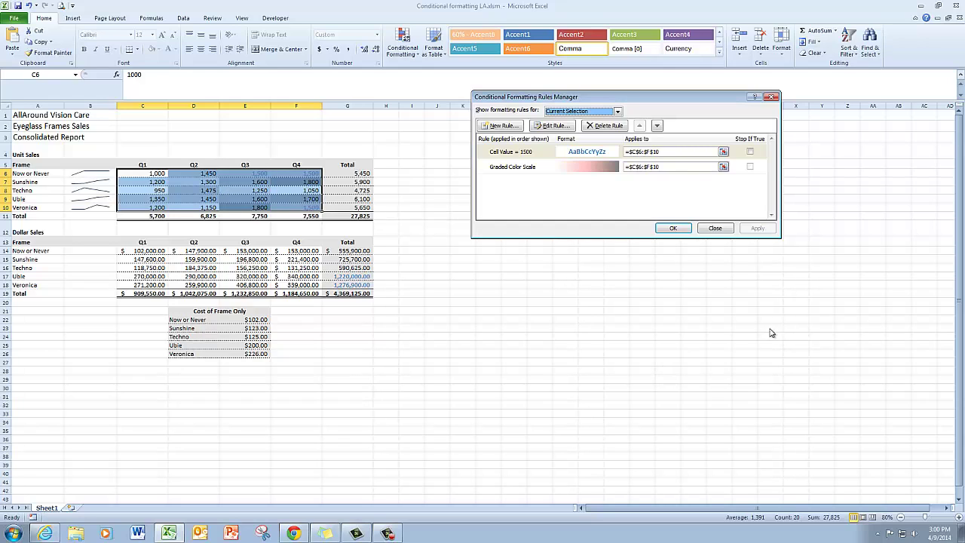
left_click(537, 153)
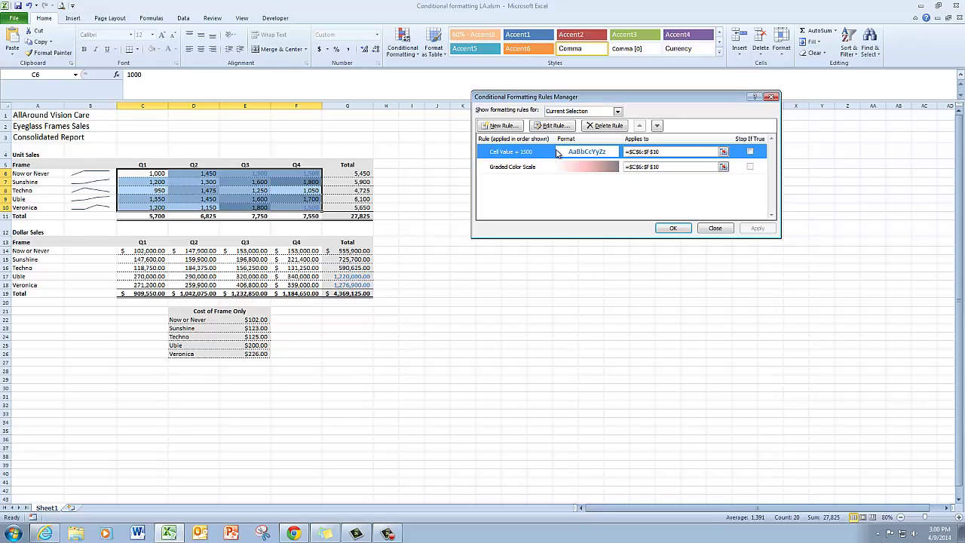
left_click(556, 167)
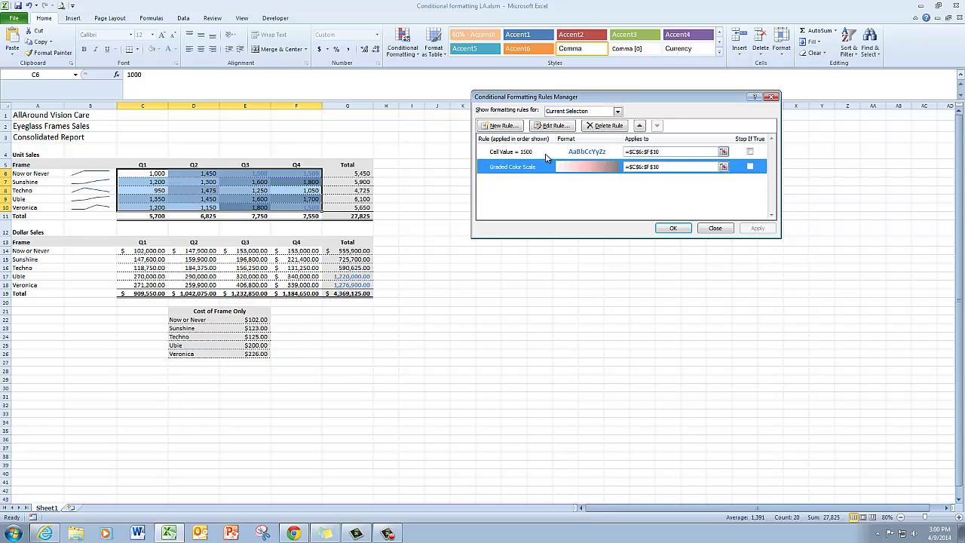
left_click(553, 152)
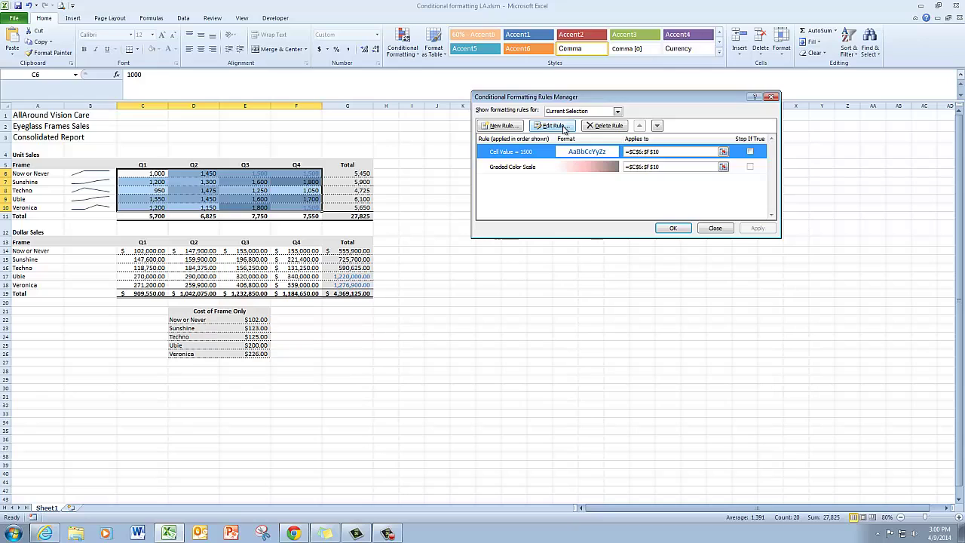